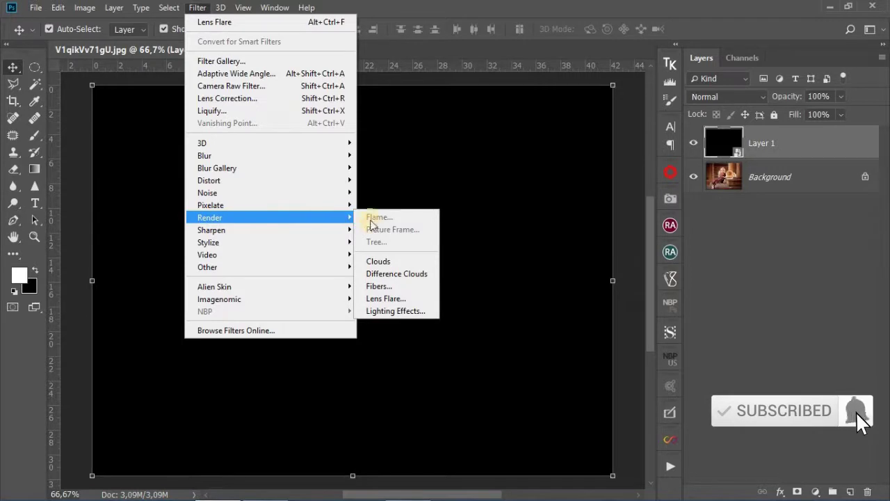
Apply a Lens Flare to the black Layer 1 with the 50-300mm Zoom lens type and 148% brightness
{"action": "left_click", "coordinate": [385, 299]}
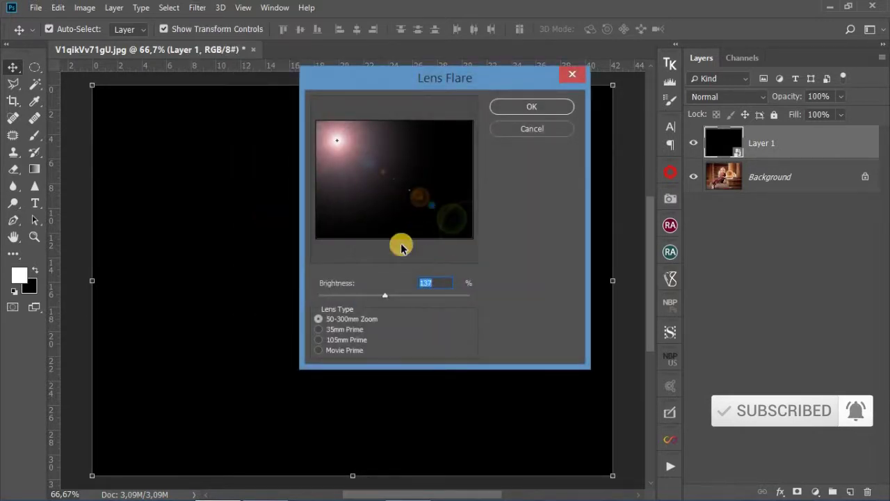
{"action": "left_click", "coordinate": [319, 350]}
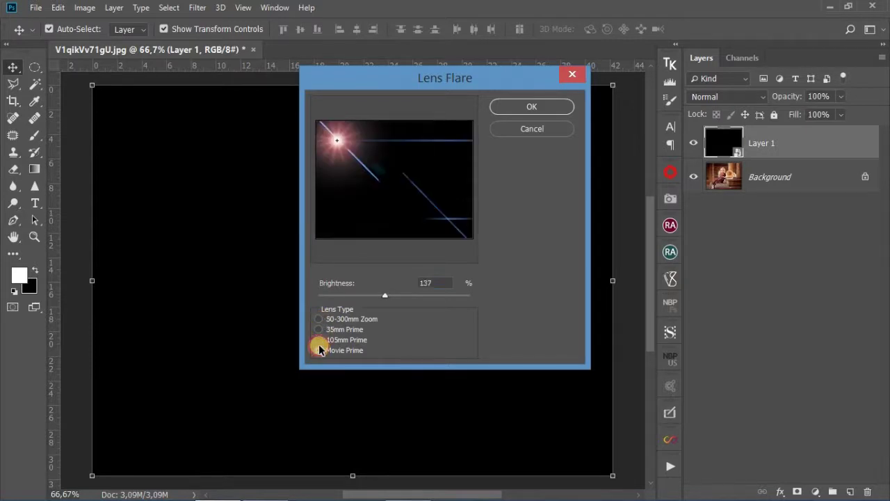
{"action": "left_click", "coordinate": [319, 339]}
{"action": "left_click", "coordinate": [320, 329]}
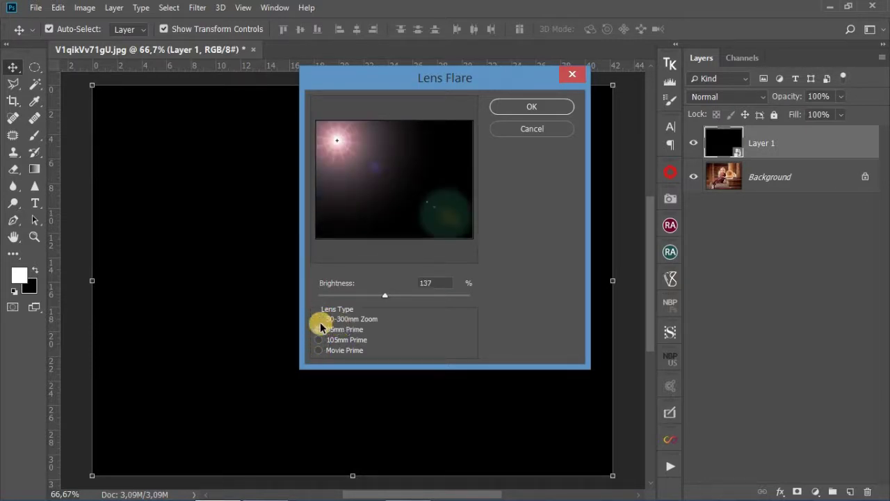
{"action": "left_click", "coordinate": [318, 320]}
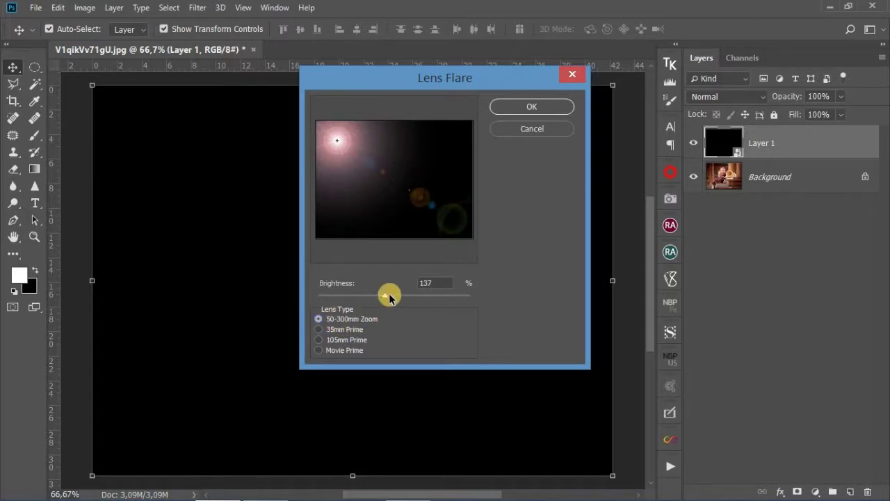
{"action": "mouse_move", "coordinate": [387, 299]}
{"action": "left_mouse_down"}
{"action": "mouse_move", "coordinate": [377, 298]}
{"action": "mouse_move", "coordinate": [392, 300]}
{"action": "left_mouse_up"}
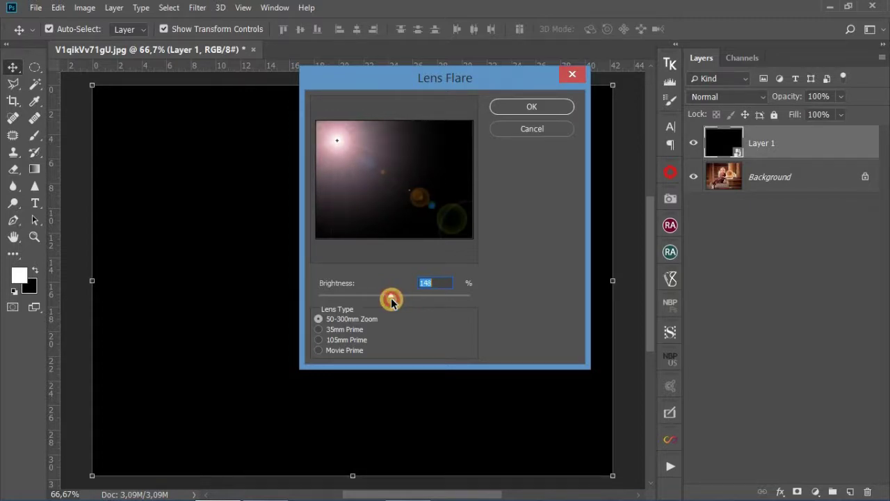
{"action": "left_click", "coordinate": [534, 108]}
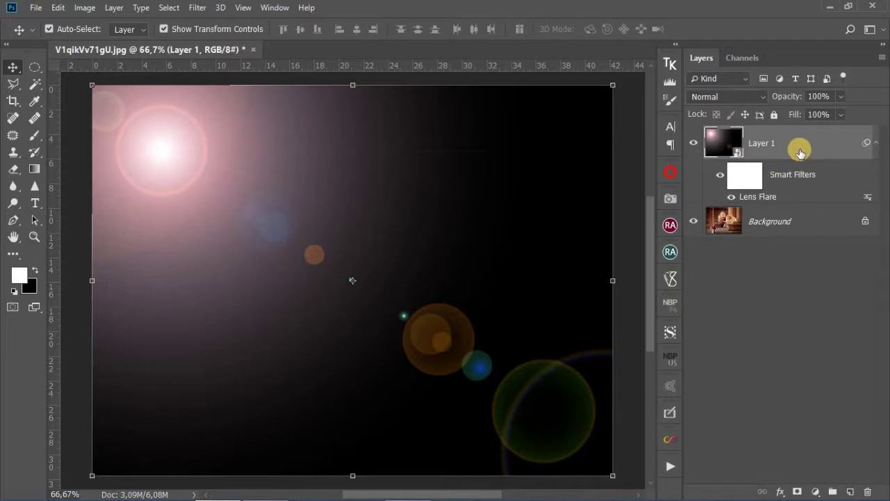
Apply a midtone Color Balance to the flare layer with levels +33, 0 and -49 for a warm orange tint
{"action": "left_click", "coordinate": [93, 9]}
{"action": "mouse_move", "coordinate": [144, 42]}
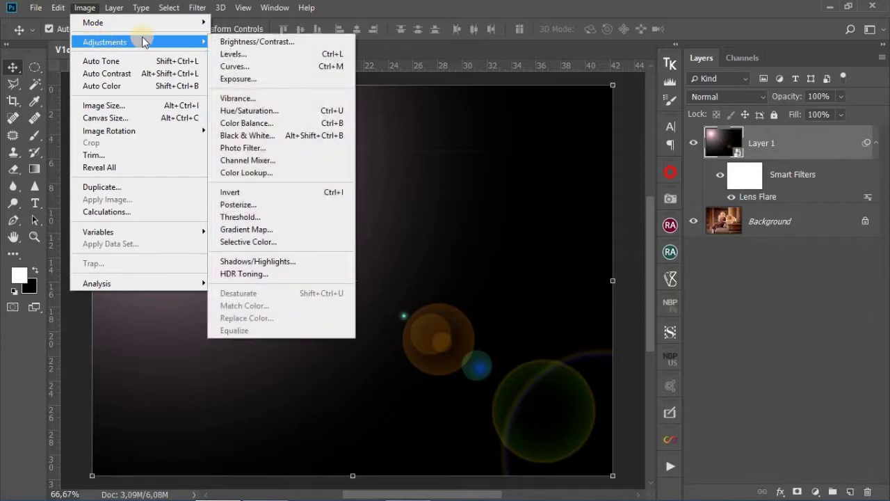
{"action": "left_click", "coordinate": [246, 121]}
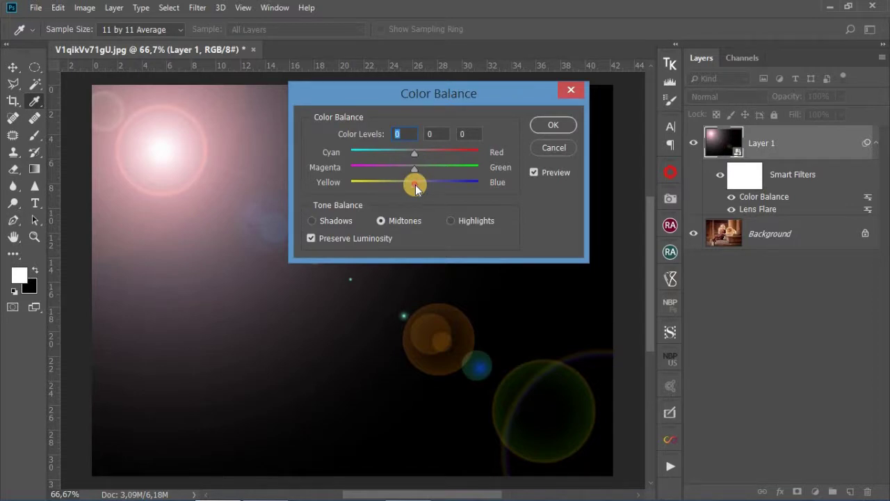
{"action": "left_click_drag", "start_coordinate": [415, 184], "coordinate": [382, 184]}
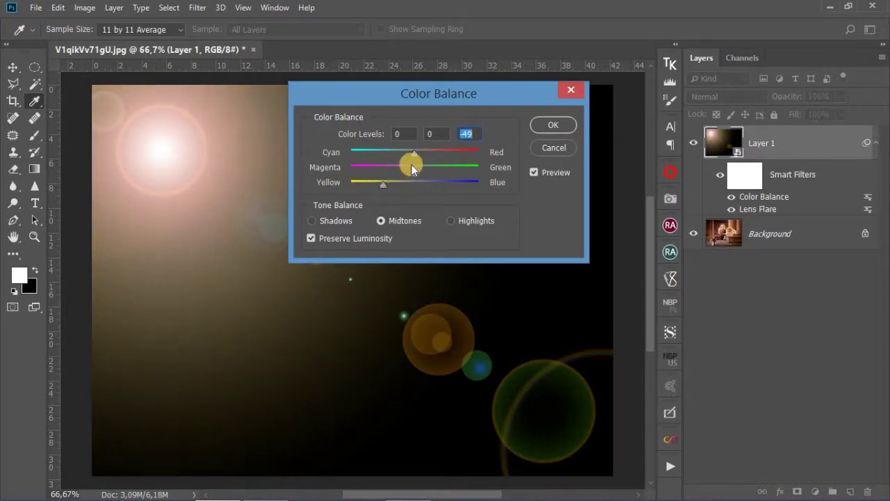
{"action": "left_click_drag", "start_coordinate": [413, 155], "coordinate": [436, 155]}
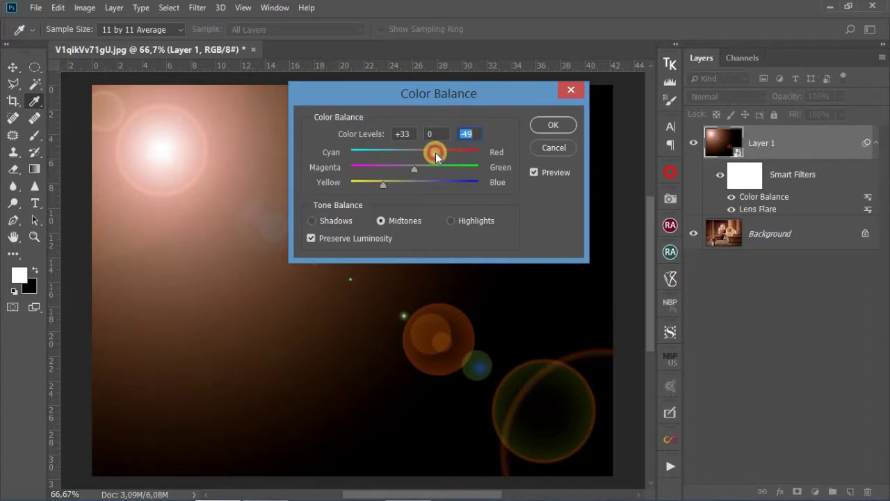
{"action": "left_click", "coordinate": [558, 132]}
{"action": "key", "text": "v"}
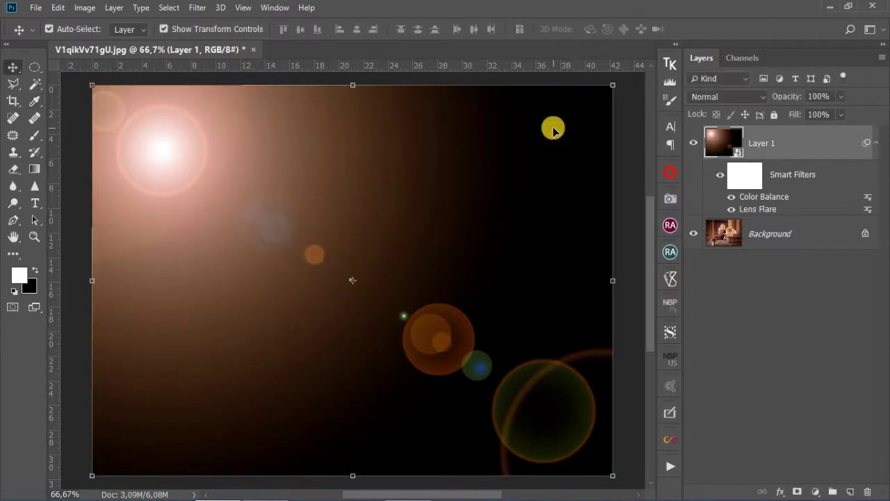
Set Layer 1's blend mode to Soft Light and compare the photo with and without the layer
{"action": "left_click", "coordinate": [738, 97]}
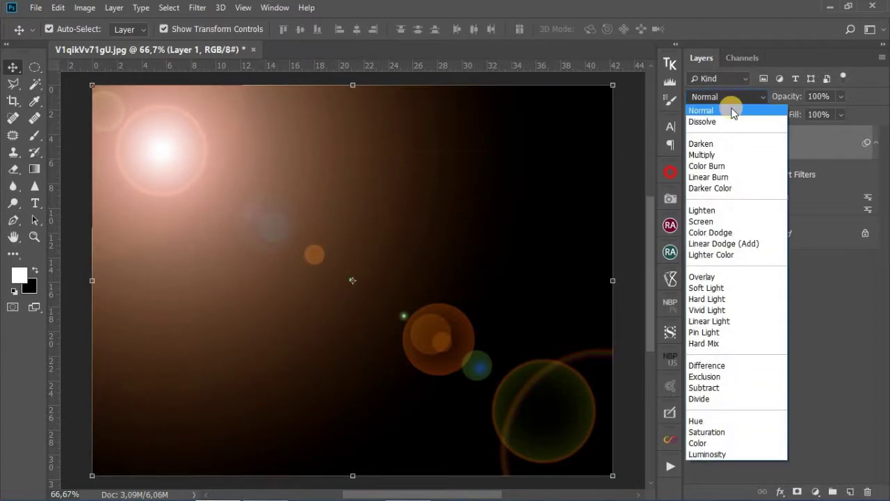
{"action": "left_click", "coordinate": [713, 287]}
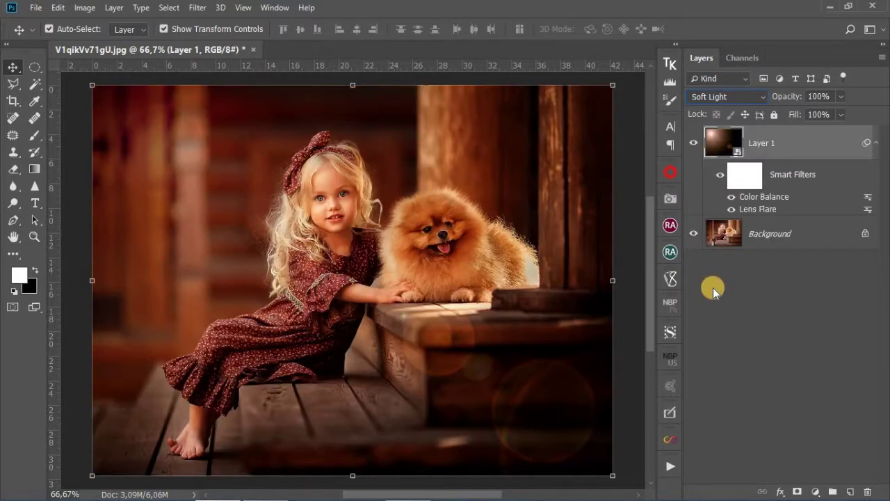
{"action": "left_click", "coordinate": [694, 146]}
{"action": "left_click", "coordinate": [694, 146]}
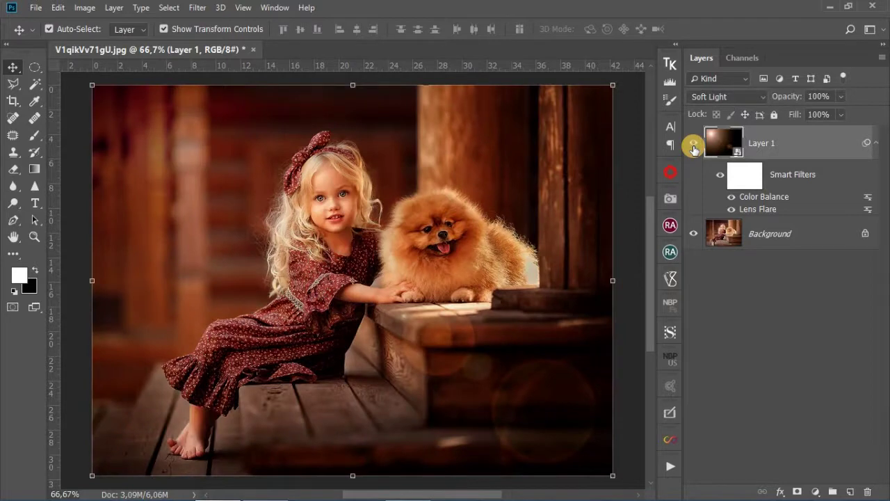
{"action": "left_click", "coordinate": [694, 146]}
{"action": "left_click", "coordinate": [694, 147]}
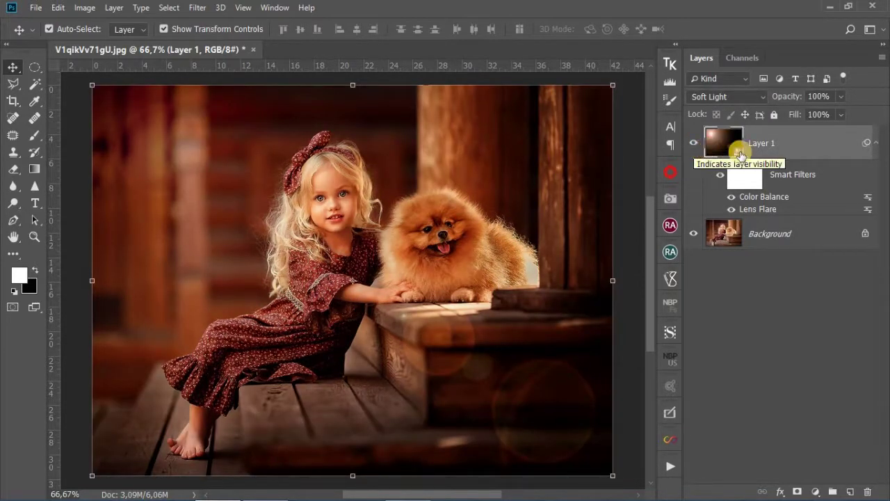
Re-edit the Lens Flare smart filter to move the light source to the image's right edge, and compare with and without Layer 1
{"action": "double_click", "coordinate": [769, 209]}
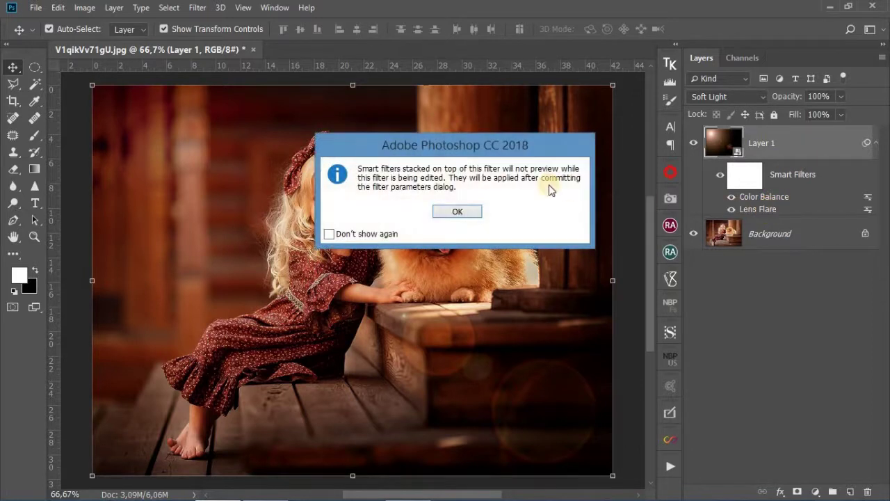
{"action": "left_click", "coordinate": [476, 215]}
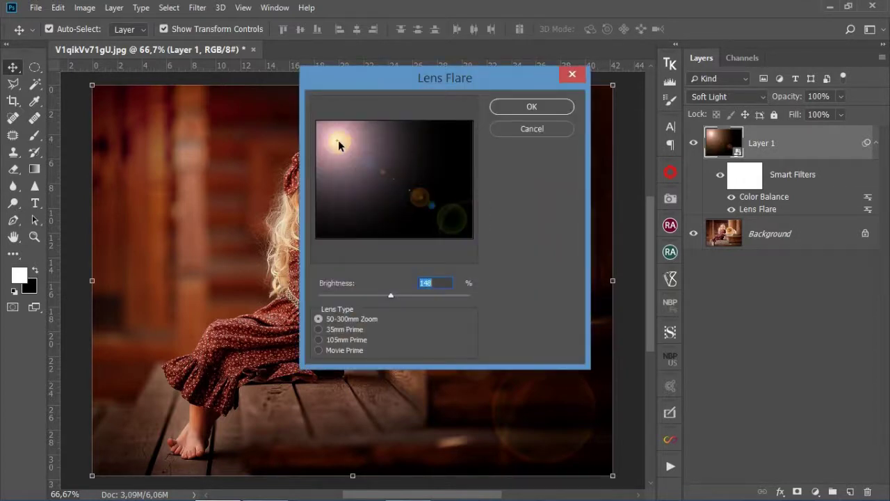
{"action": "left_click_drag", "start_coordinate": [338, 140], "coordinate": [465, 171]}
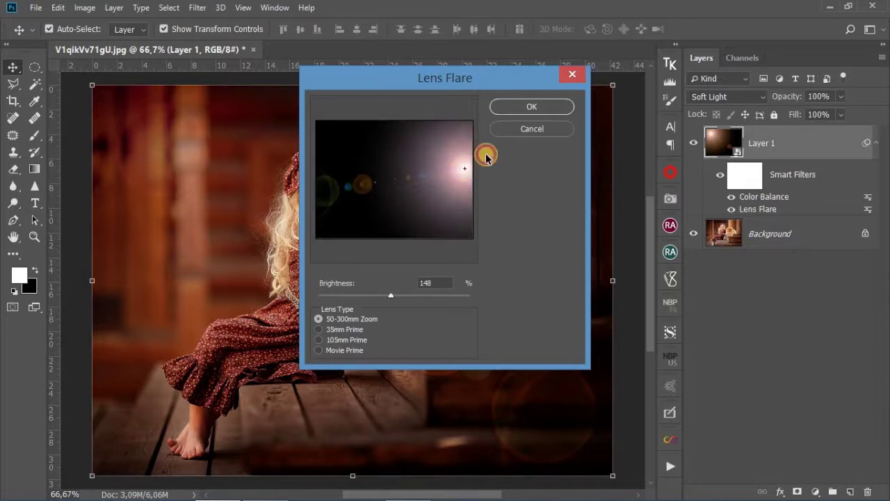
{"action": "left_click", "coordinate": [525, 108]}
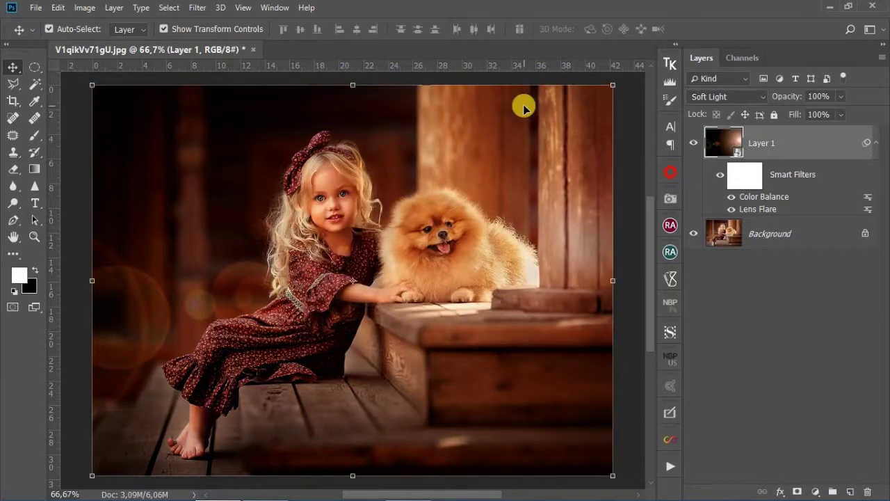
{"action": "left_click", "coordinate": [694, 146]}
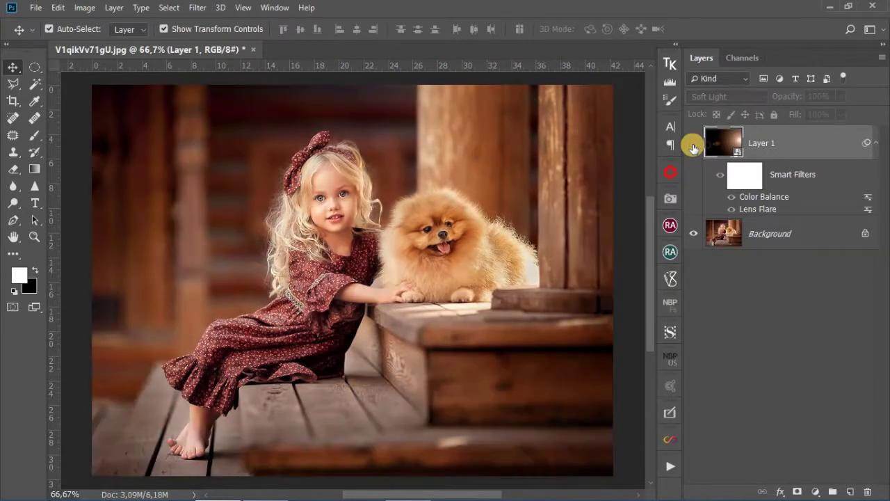
{"action": "left_click", "coordinate": [694, 145]}
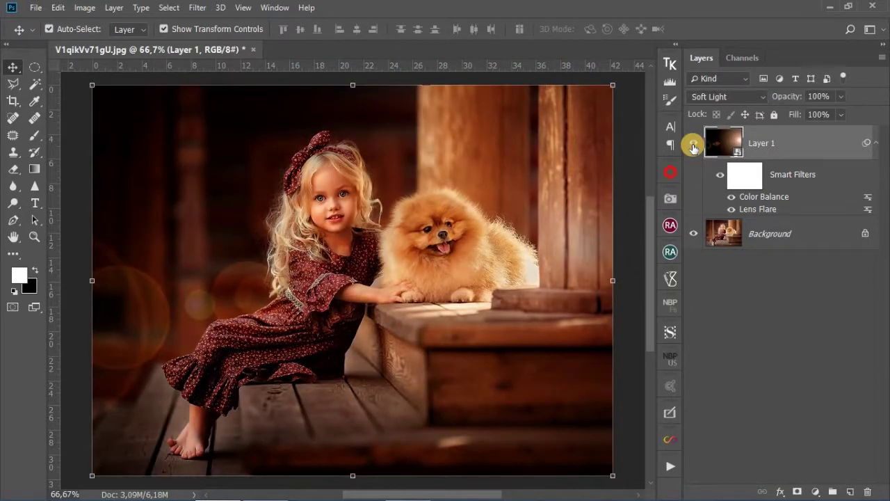
{"action": "left_click", "coordinate": [693, 145]}
{"action": "left_click", "coordinate": [693, 145]}
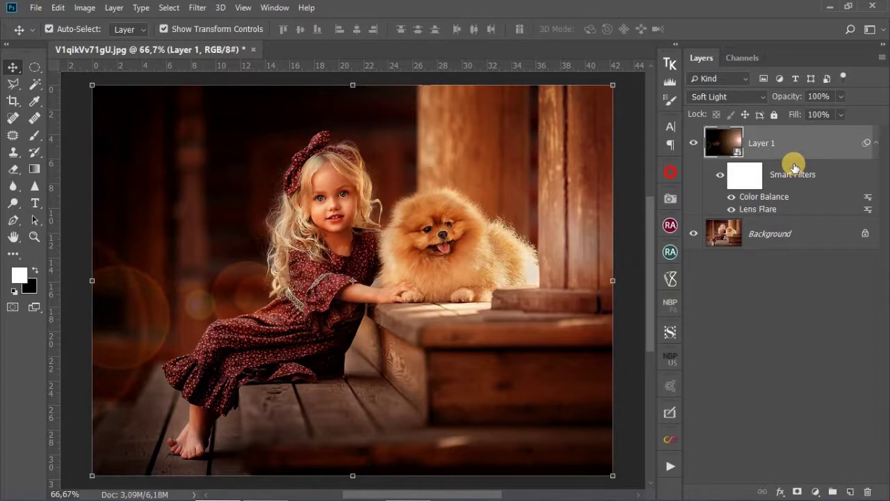
Re-edit the Color Balance smart filter, setting the midtone levels to +81, +28 and about +10
{"action": "double_click", "coordinate": [767, 197]}
{"action": "left_click_drag", "start_coordinate": [434, 104], "coordinate": [716, 315]}
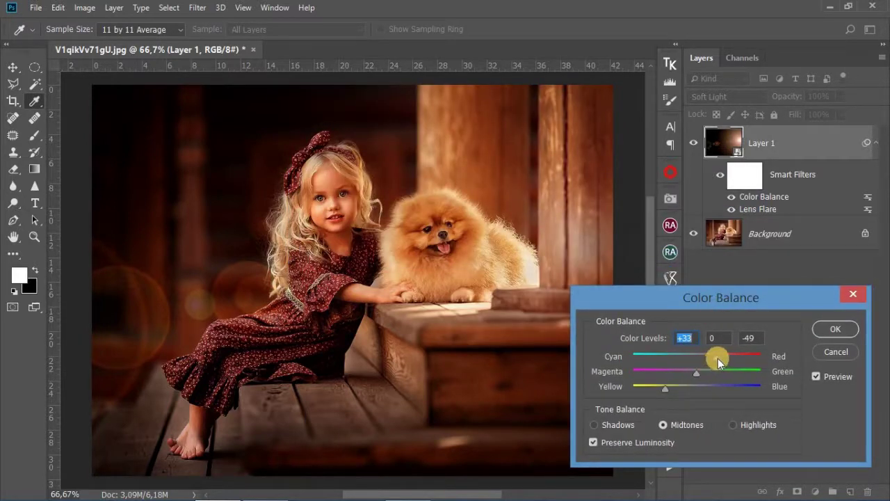
{"action": "left_click_drag", "start_coordinate": [767, 360], "coordinate": [714, 373]}
{"action": "left_click_drag", "start_coordinate": [683, 391], "coordinate": [710, 386]}
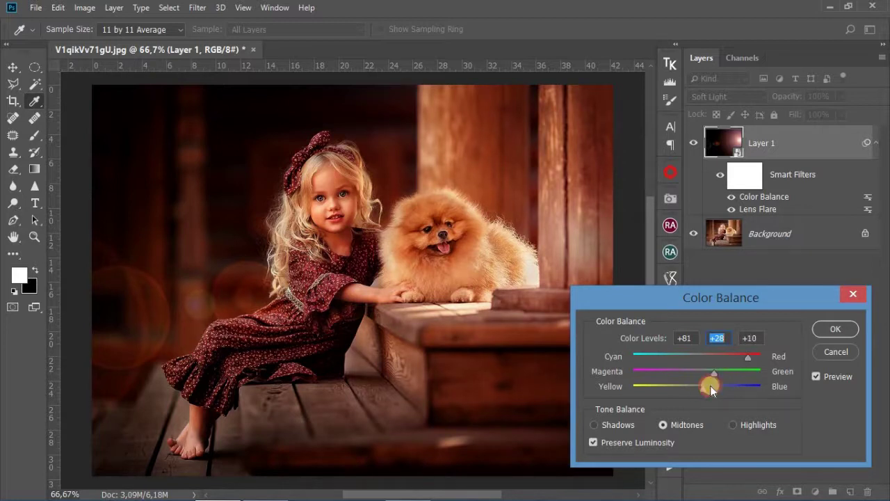
{"action": "left_click", "coordinate": [828, 335]}
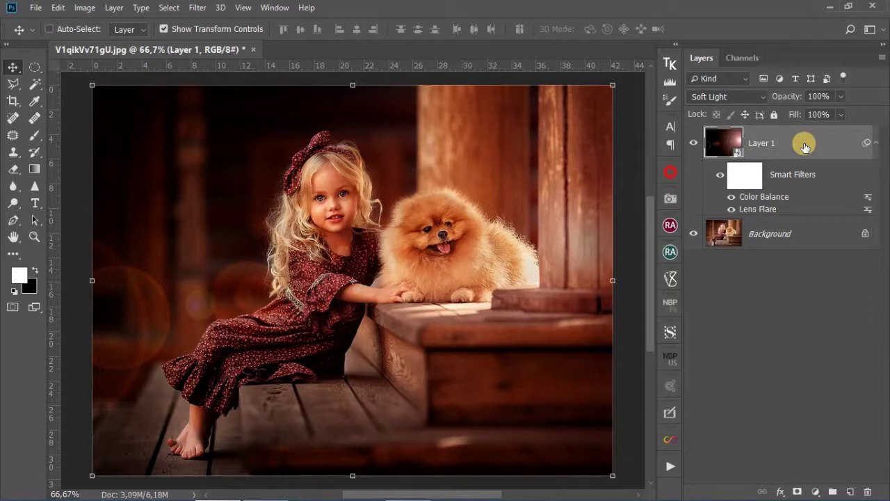
Stamp all visible layers into a new layer and add a Camera Raw post-crop vignette: amount -53, midpoint 32, roundness -45, feather 61
{"action": "key", "text": "ctrl+shift+alt+e"}
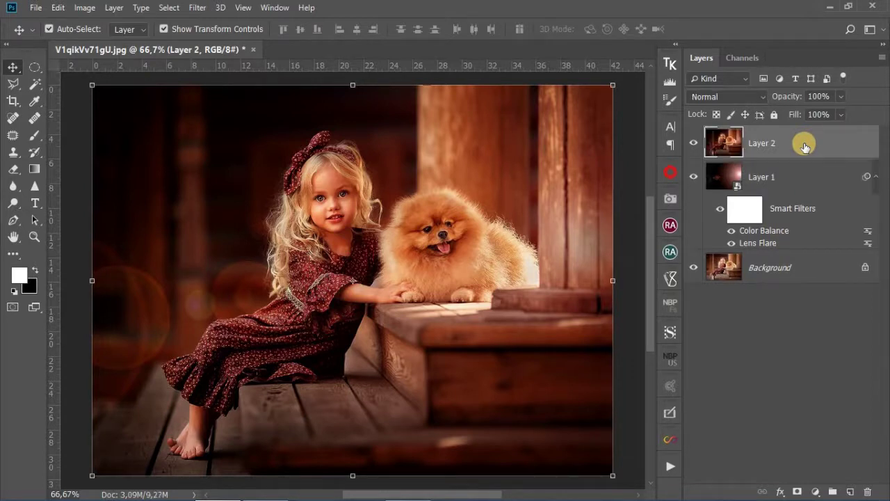
{"action": "left_click", "coordinate": [197, 8]}
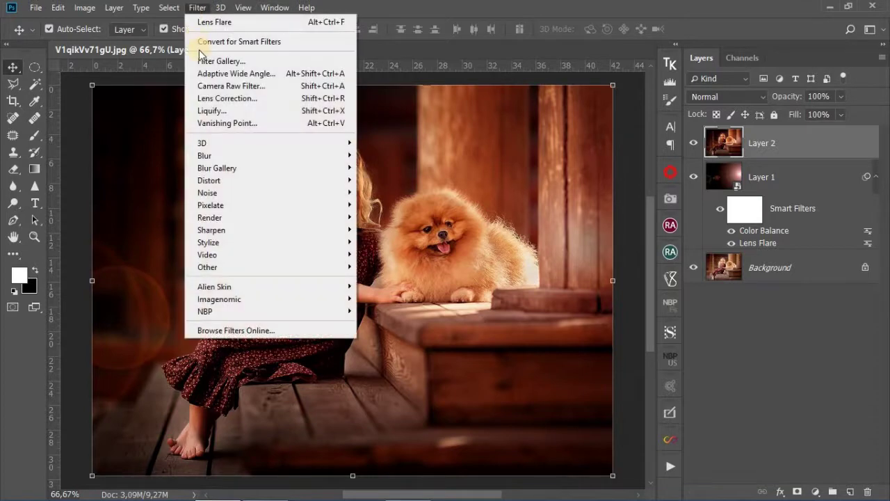
{"action": "left_click", "coordinate": [210, 87]}
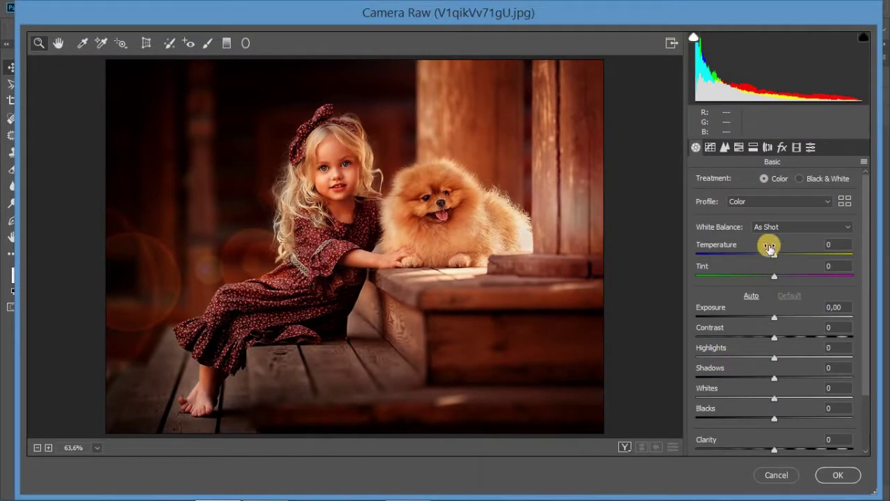
{"action": "left_click", "coordinate": [783, 149]}
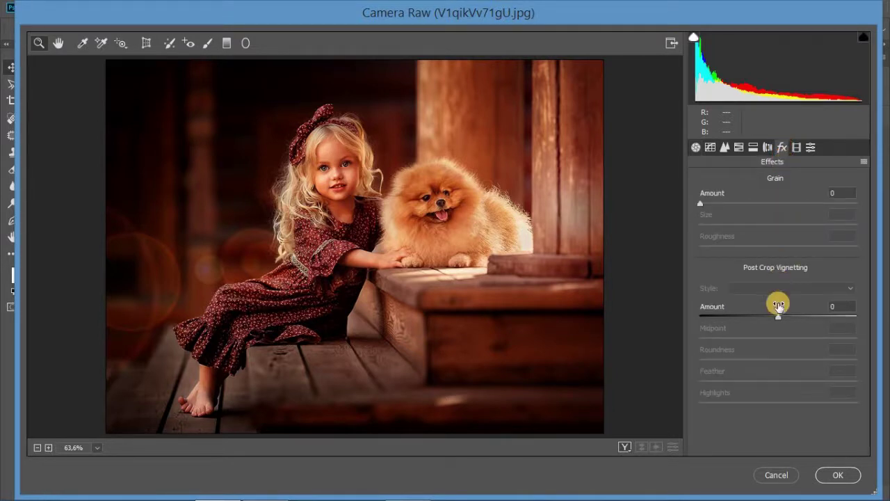
{"action": "left_click_drag", "start_coordinate": [778, 318], "coordinate": [738, 317]}
{"action": "left_click_drag", "start_coordinate": [779, 340], "coordinate": [751, 339]}
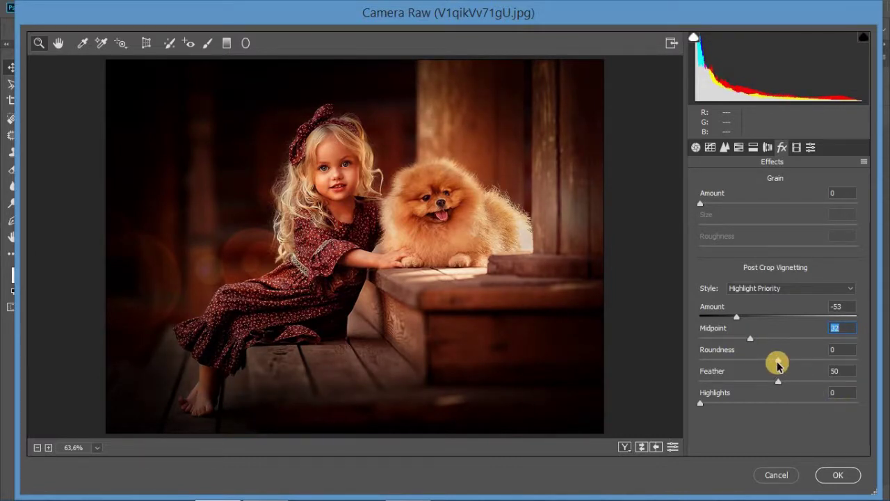
{"action": "left_click_drag", "start_coordinate": [778, 361], "coordinate": [743, 359]}
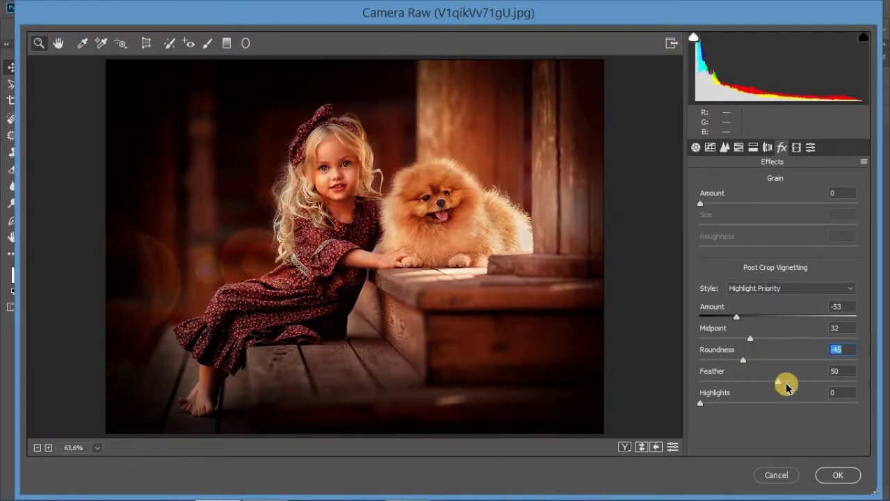
{"action": "mouse_move", "coordinate": [778, 384]}
{"action": "left_mouse_down"}
{"action": "mouse_move", "coordinate": [821, 384]}
{"action": "mouse_move", "coordinate": [750, 384]}
{"action": "mouse_move", "coordinate": [795, 382]}
{"action": "left_mouse_up"}
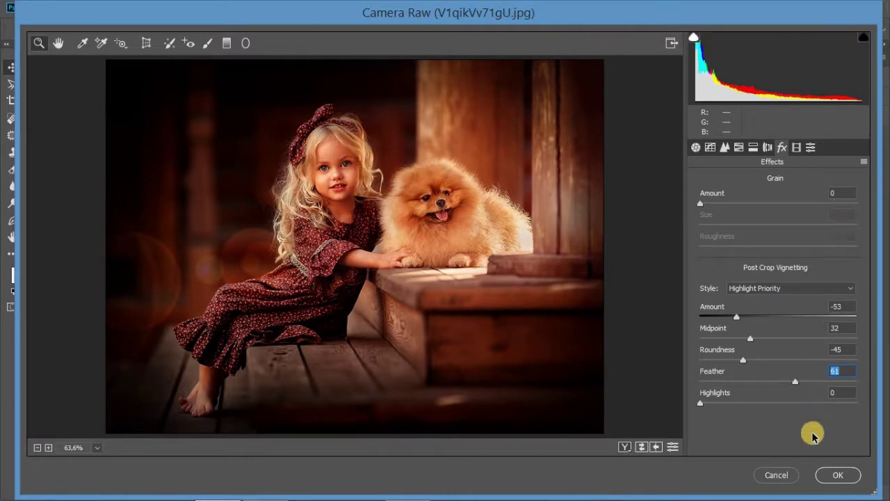
{"action": "left_click", "coordinate": [836, 477]}
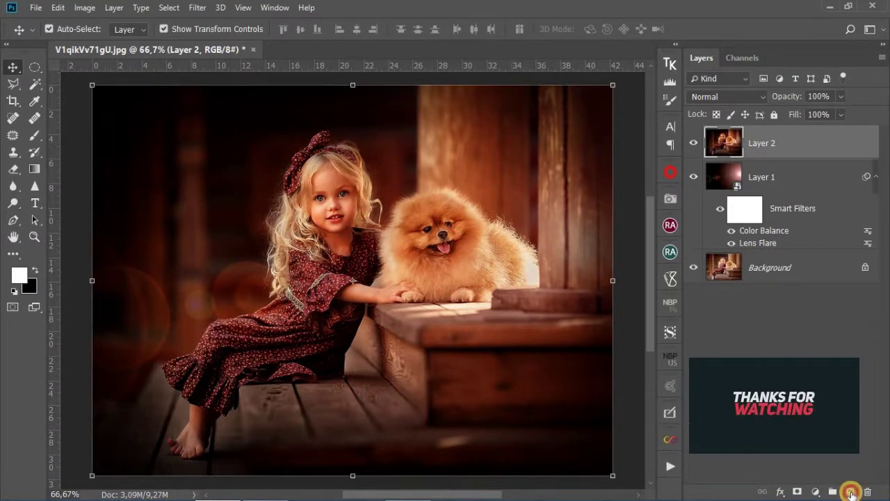
Create a new empty layer on top and choose the 208 px DDF signature brush
{"action": "left_click", "coordinate": [851, 492]}
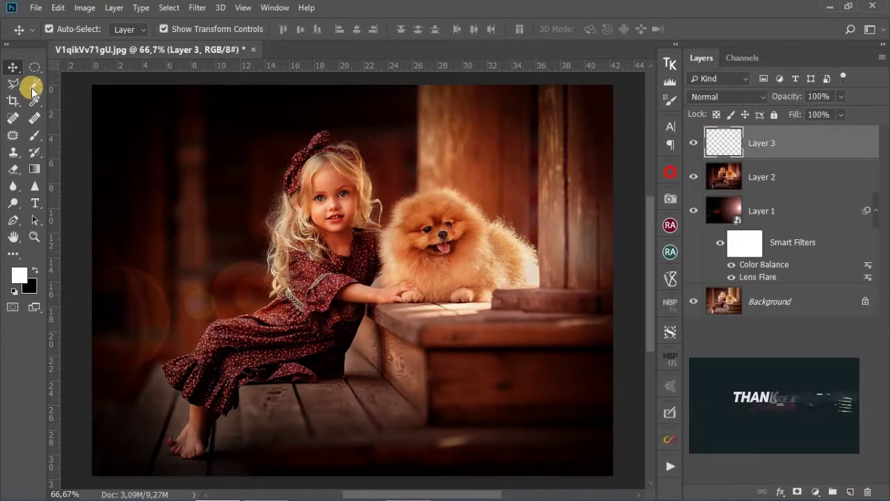
{"action": "left_click", "coordinate": [35, 135]}
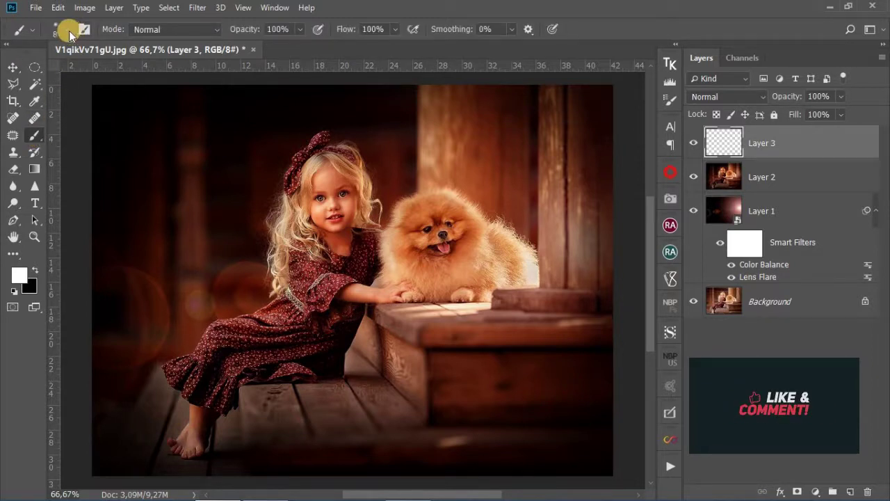
{"action": "left_click", "coordinate": [69, 31]}
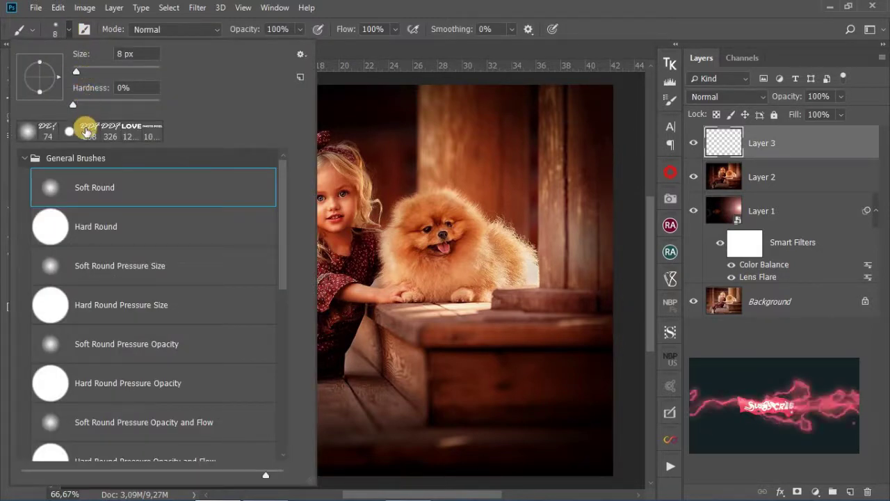
{"action": "left_click", "coordinate": [86, 131]}
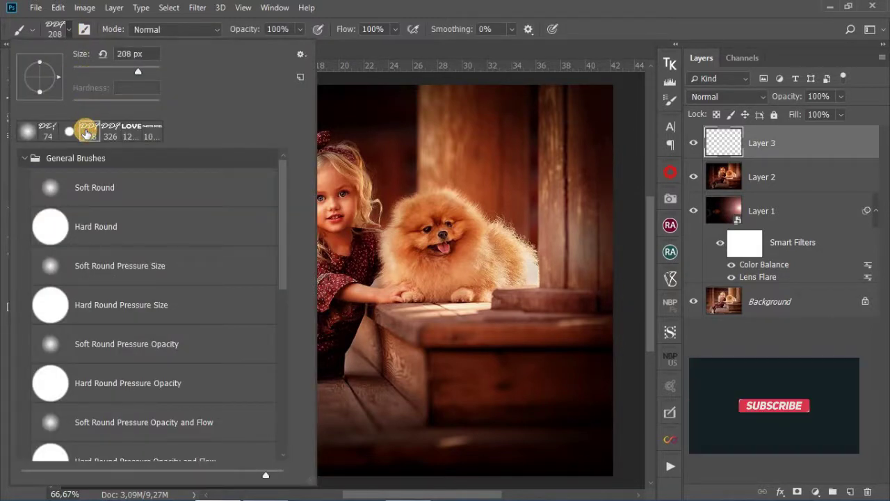
{"action": "left_click", "coordinate": [600, 31]}
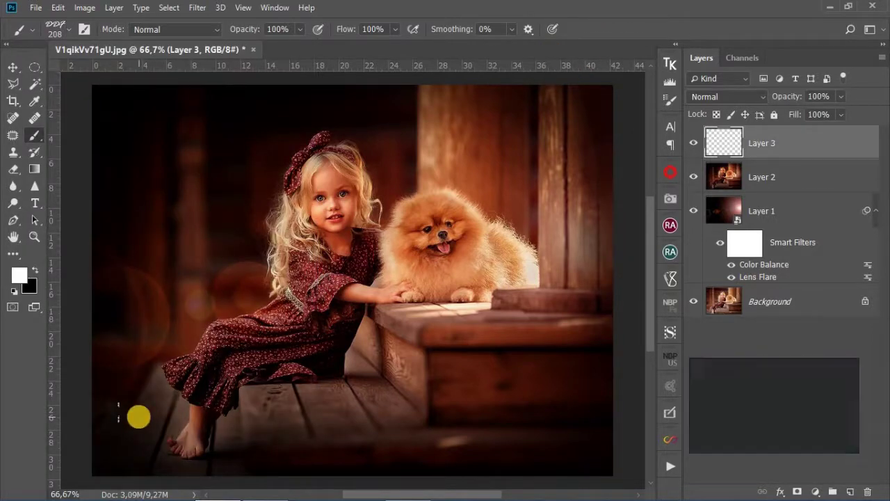
Reduce the signature brush to 61 px and stamp a white DDF mark in the photo's lower-left corner
{"action": "right_click", "coordinate": [115, 421]}
{"action": "mouse_move", "coordinate": [114, 441]}
{"action": "left_mouse_down"}
{"action": "mouse_move", "coordinate": [80, 457]}
{"action": "mouse_move", "coordinate": [99, 469]}
{"action": "left_mouse_up"}
{"action": "left_click", "coordinate": [106, 469]}
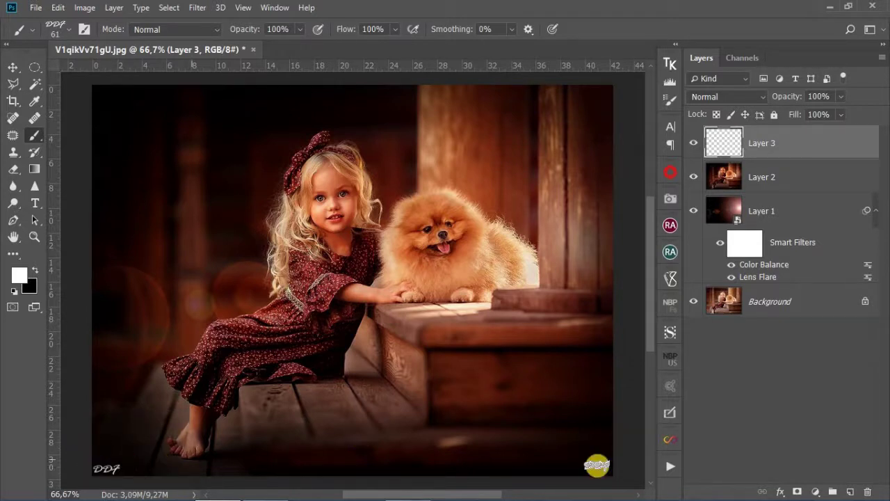